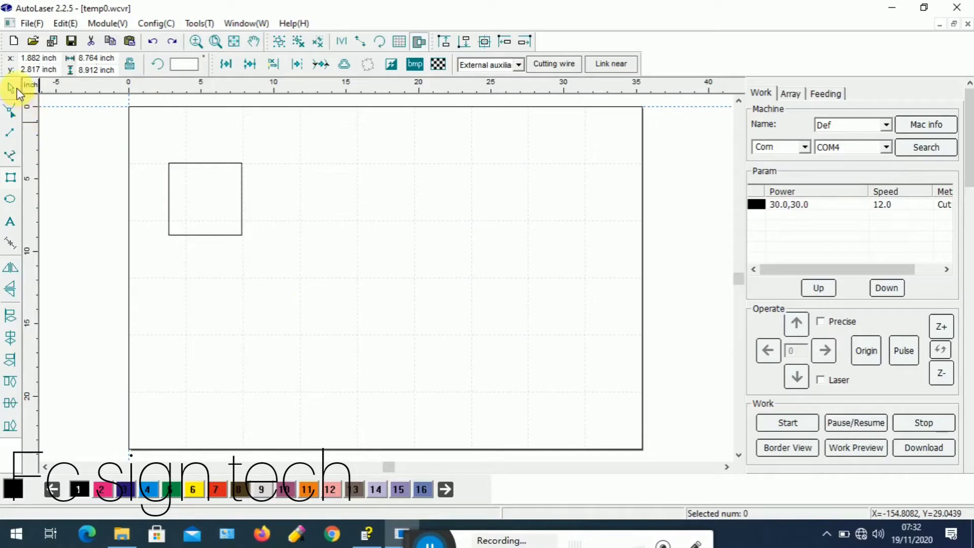
Select the 5-inch square and apply a real array of 4 copies in X and 1 in Y with zero interval.
{"action": "left_click", "coordinate": [17, 88]}
{"action": "left_click_drag", "start_coordinate": [151, 138], "coordinate": [277, 249]}
{"action": "left_click", "coordinate": [276, 249]}
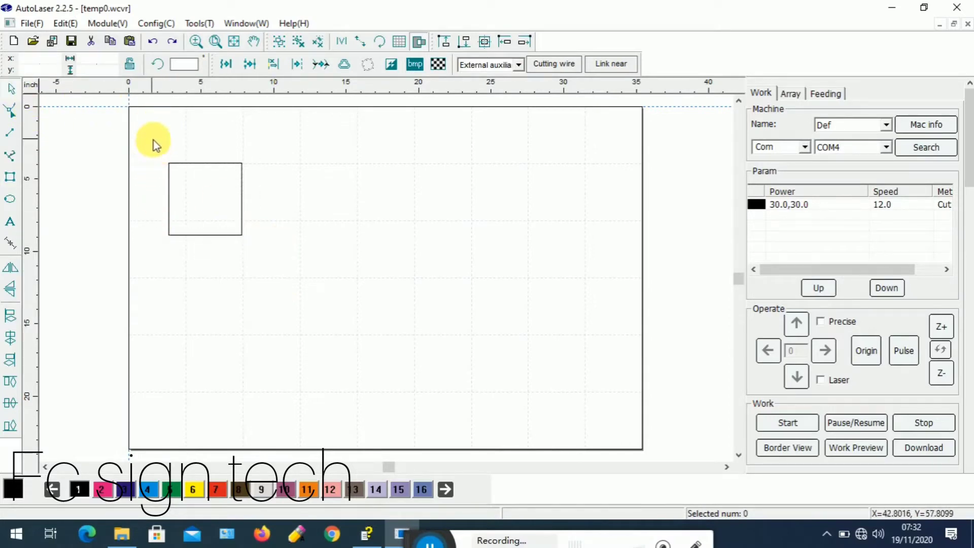
{"action": "left_click_drag", "start_coordinate": [155, 146], "coordinate": [283, 265]}
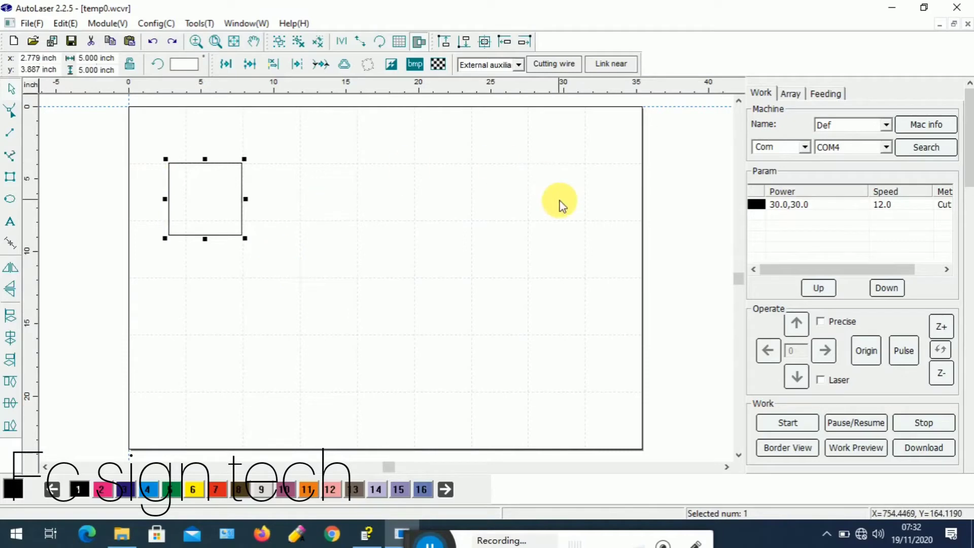
{"action": "left_click", "coordinate": [792, 96]}
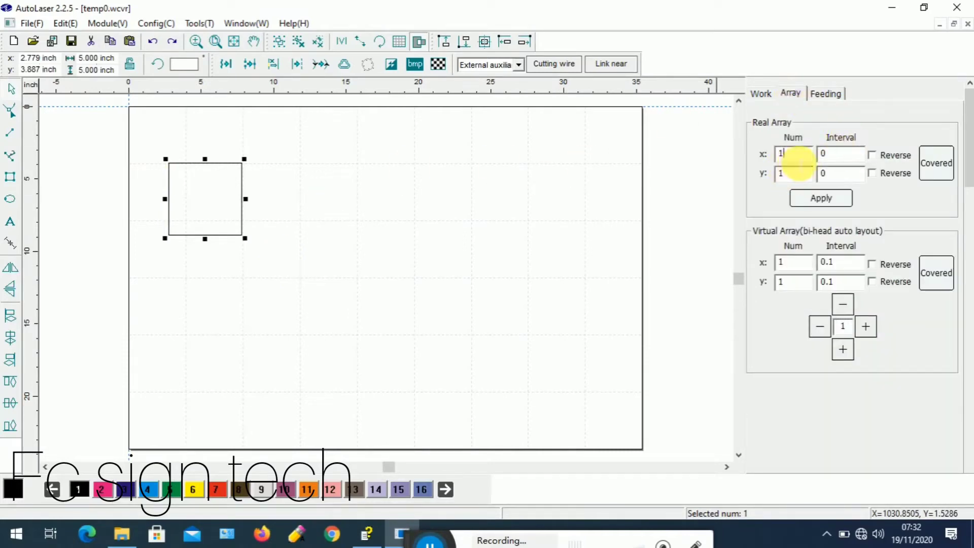
{"action": "left_click_drag", "start_coordinate": [798, 161], "coordinate": [769, 163]}
{"action": "type", "text": "4"}
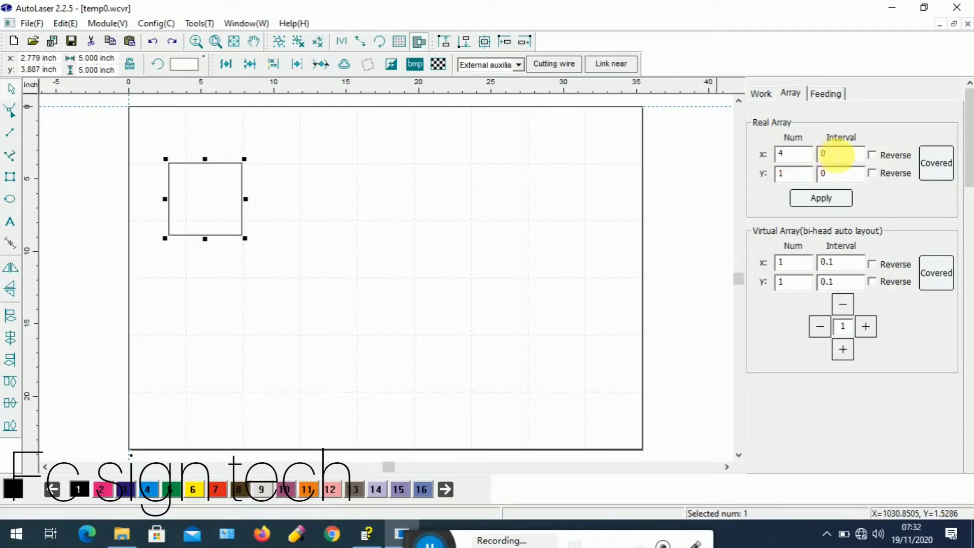
{"action": "left_click", "coordinate": [826, 201]}
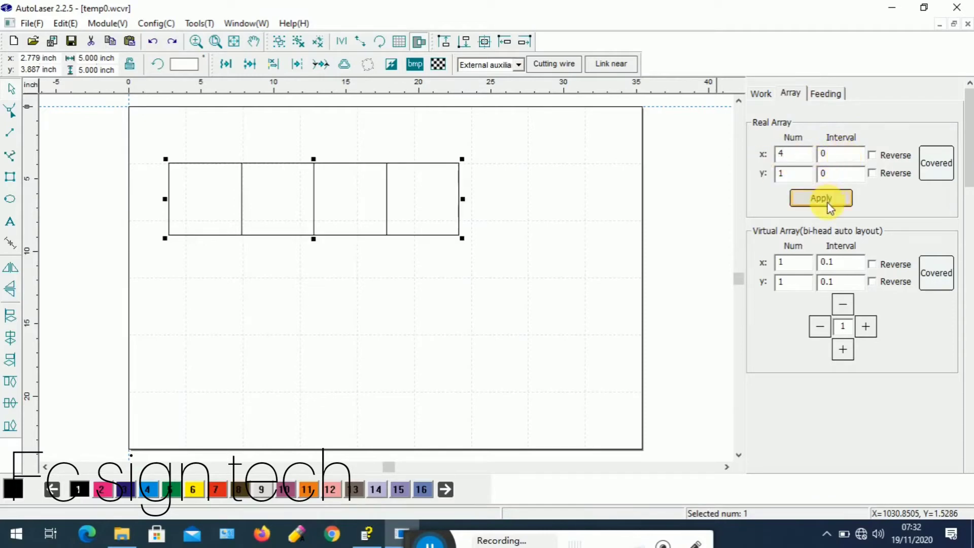
Array the row of four squares with X number 1 and Y number 2, with zero interval.
{"action": "left_click_drag", "start_coordinate": [799, 174], "coordinate": [765, 191]}
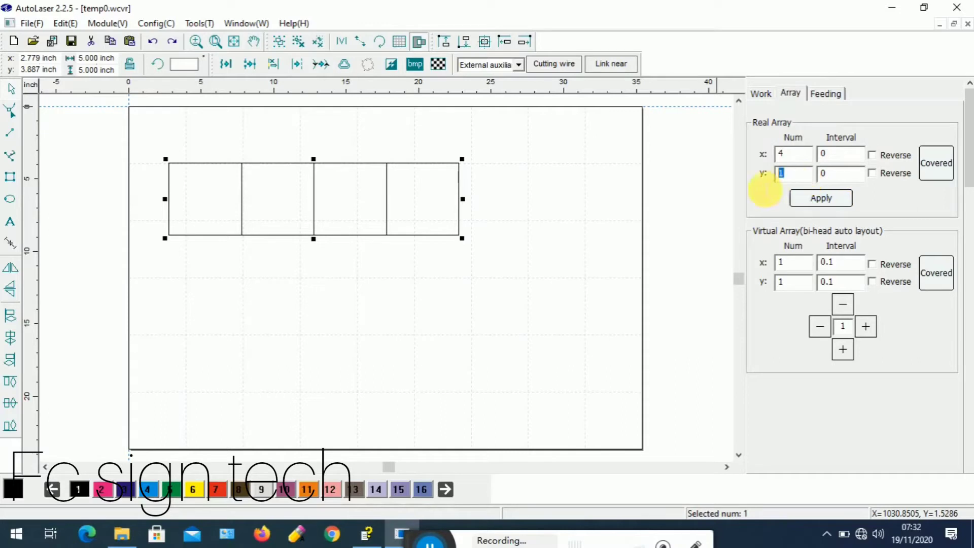
{"action": "left_click_drag", "start_coordinate": [787, 154], "coordinate": [767, 158]}
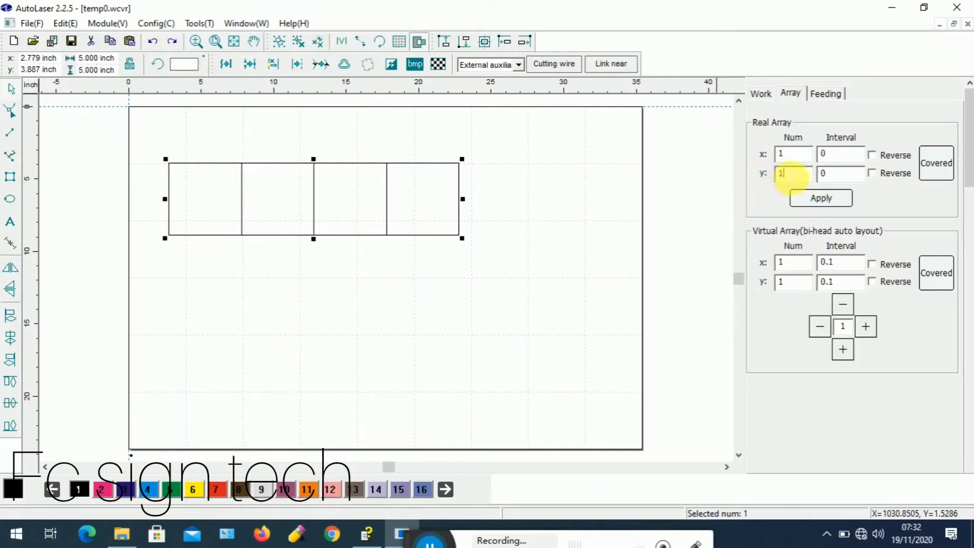
{"action": "left_click_drag", "start_coordinate": [791, 174], "coordinate": [770, 174]}
{"action": "type", "text": "2"}
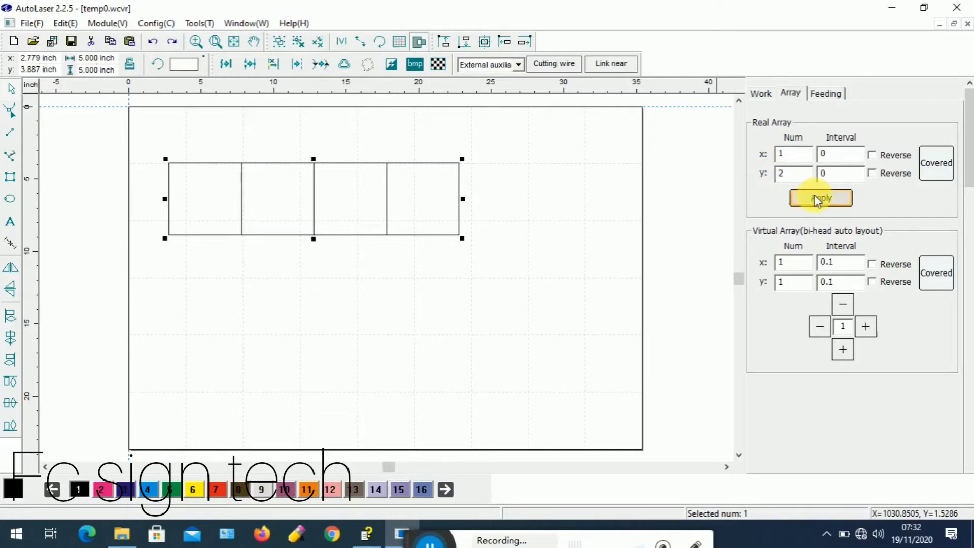
{"action": "left_click", "coordinate": [818, 198]}
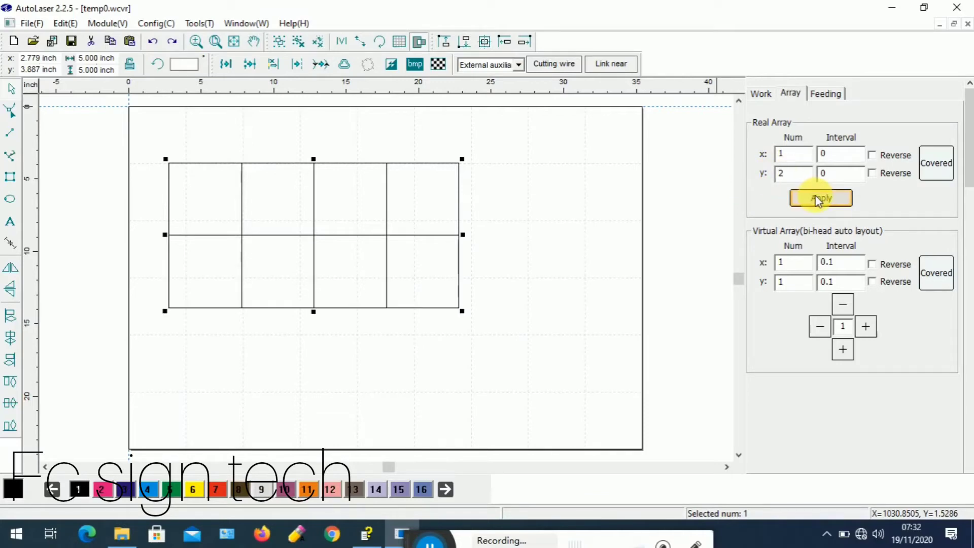
Select the whole grid of squares, simulate its cutting path in the work preview and calculate the work budget time.
{"action": "left_click_drag", "start_coordinate": [133, 138], "coordinate": [490, 333]}
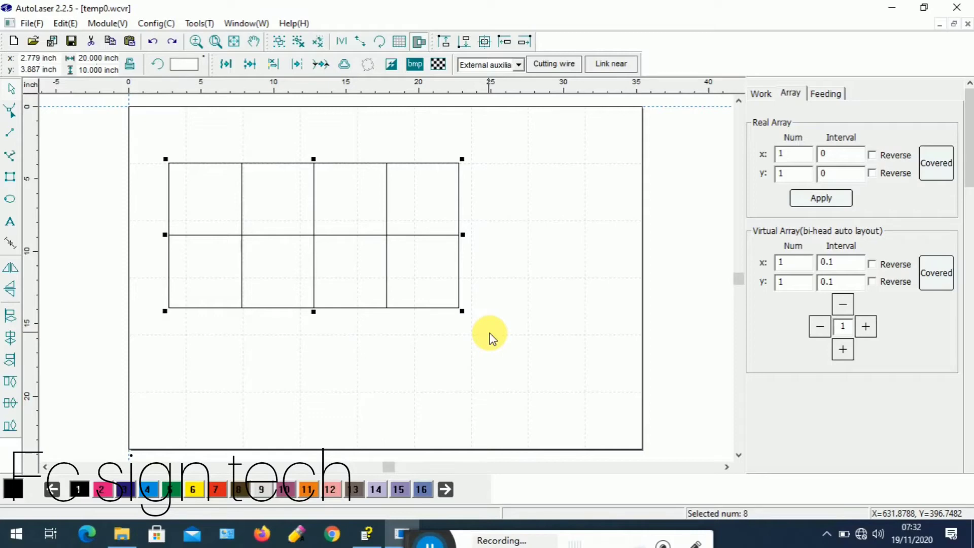
{"action": "left_click", "coordinate": [761, 95]}
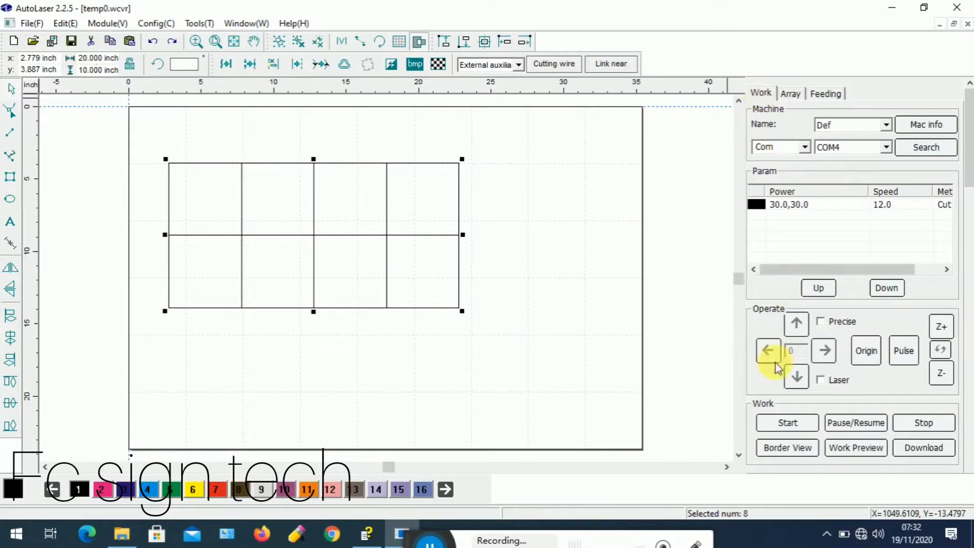
{"action": "left_click", "coordinate": [856, 448]}
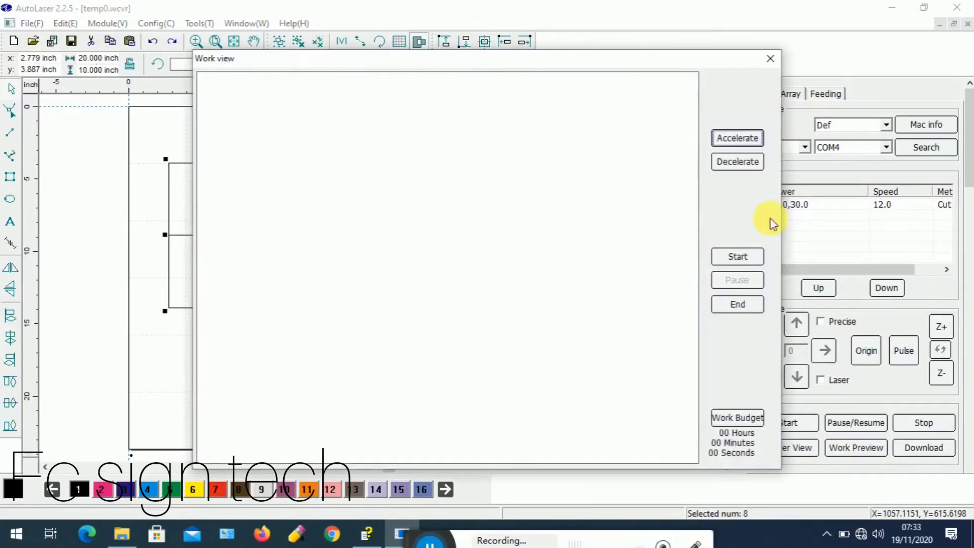
{"action": "left_click", "coordinate": [752, 258]}
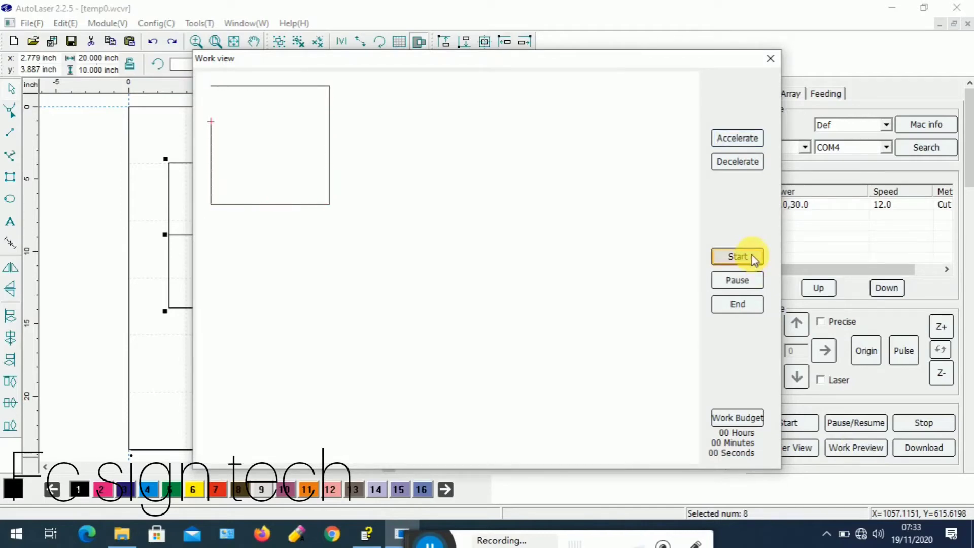
{"action": "left_click", "coordinate": [748, 167]}
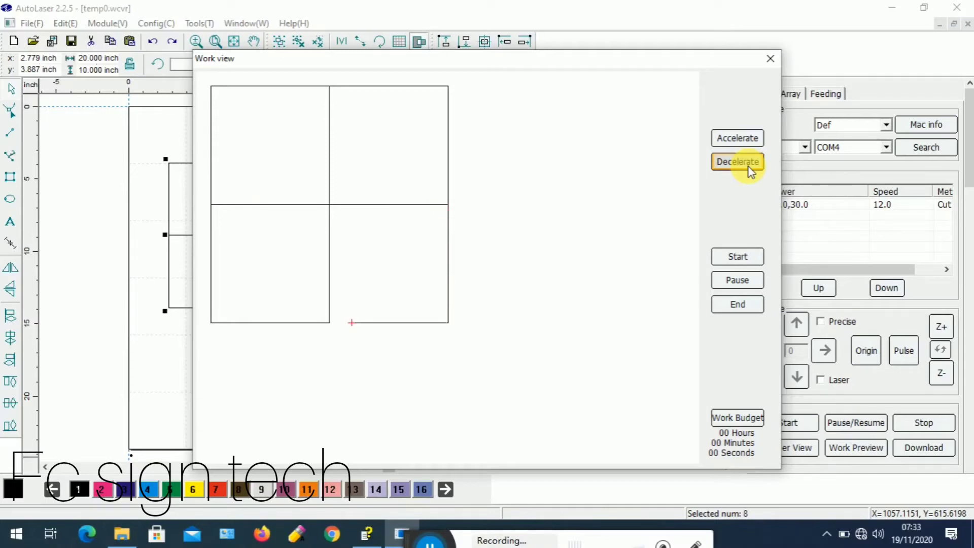
{"action": "left_click", "coordinate": [733, 420]}
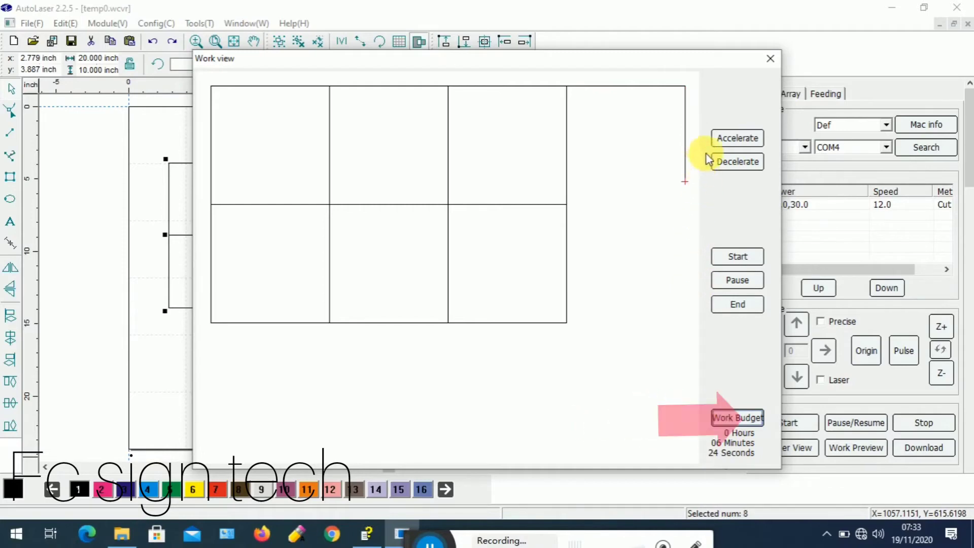
{"action": "left_click", "coordinate": [717, 141]}
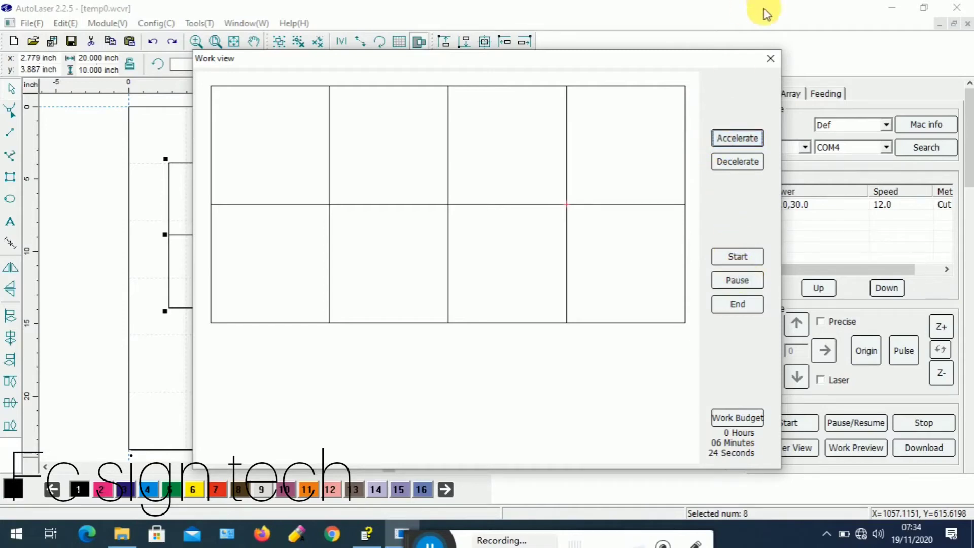
{"action": "left_click", "coordinate": [769, 60]}
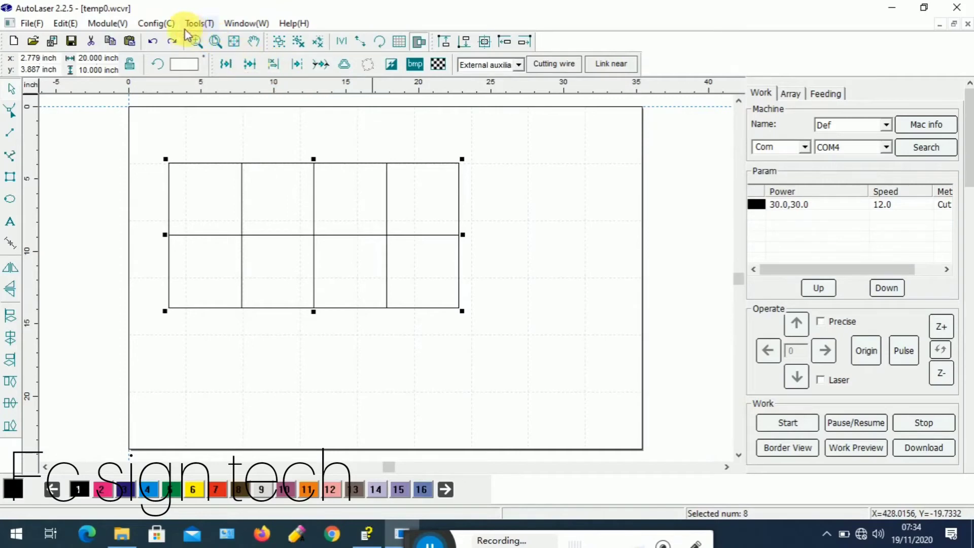
Remove the coincident lines from the selected grid within layers, using a 0.05 mm coincide tolerance.
{"action": "left_click", "coordinate": [168, 24]}
{"action": "mouse_move", "coordinate": [199, 24]}
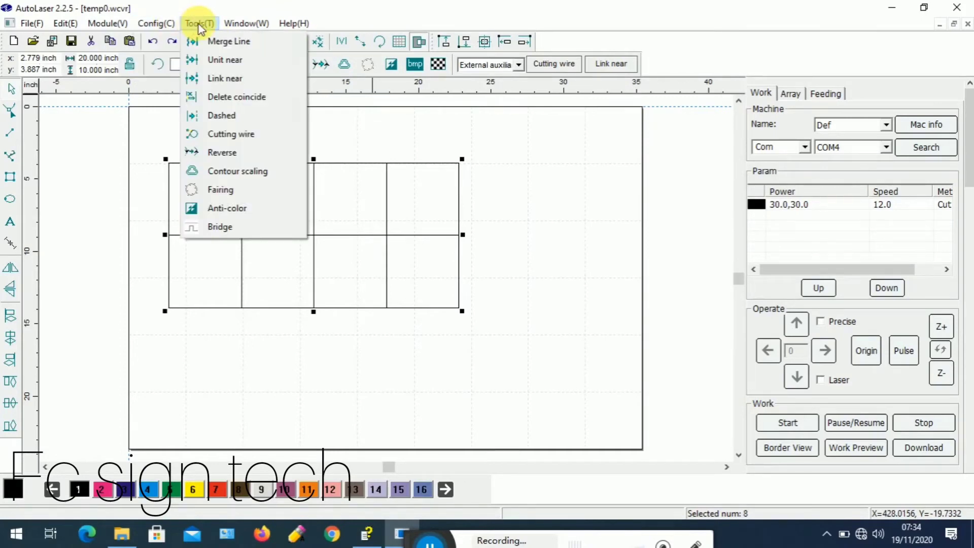
{"action": "left_click", "coordinate": [227, 98]}
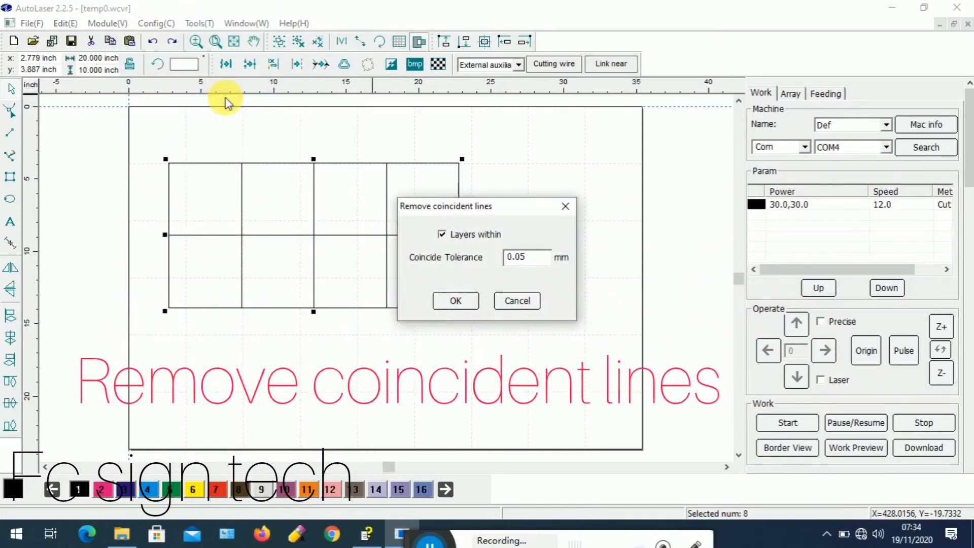
{"action": "left_click", "coordinate": [462, 302]}
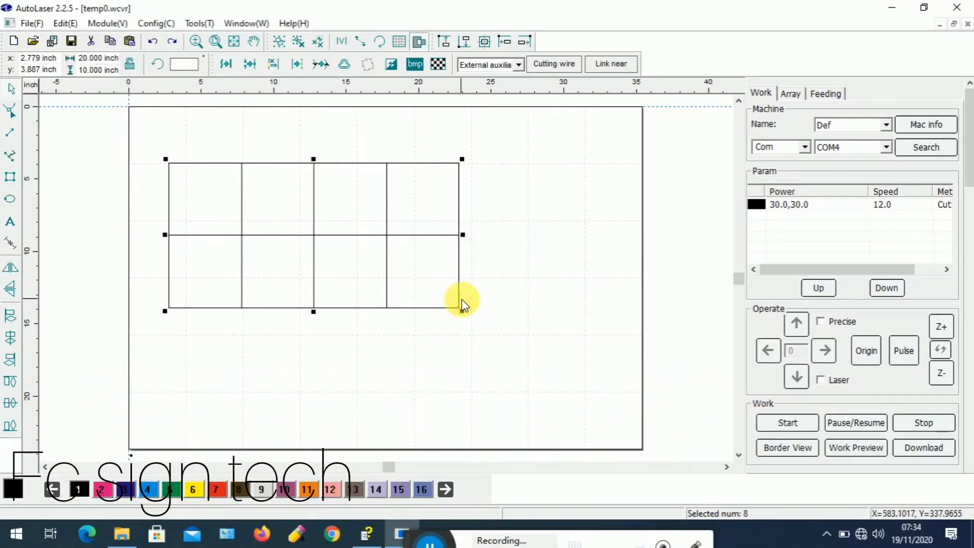
Simulate the cutting path of the grid without duplicate lines and calculate its work budget time.
{"action": "left_click", "coordinate": [857, 448]}
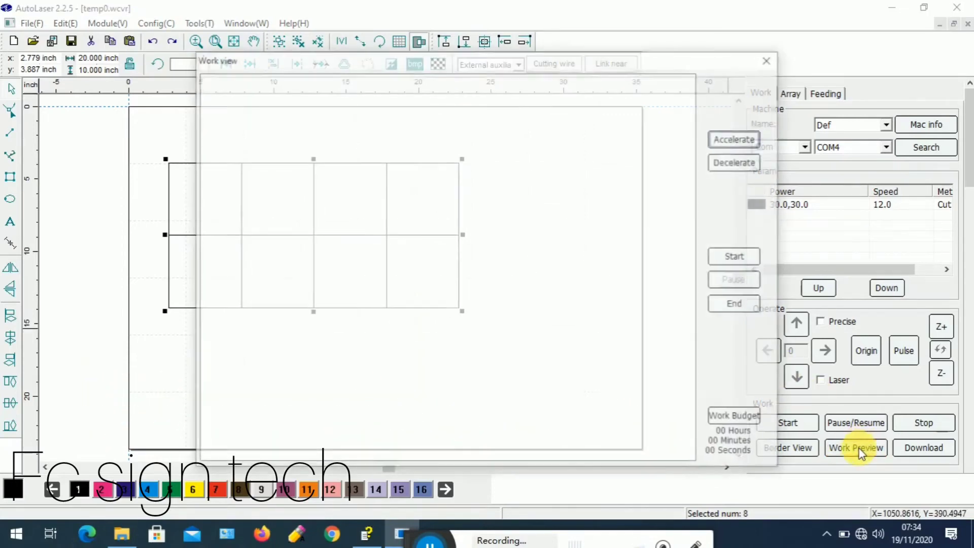
{"action": "left_click", "coordinate": [737, 257]}
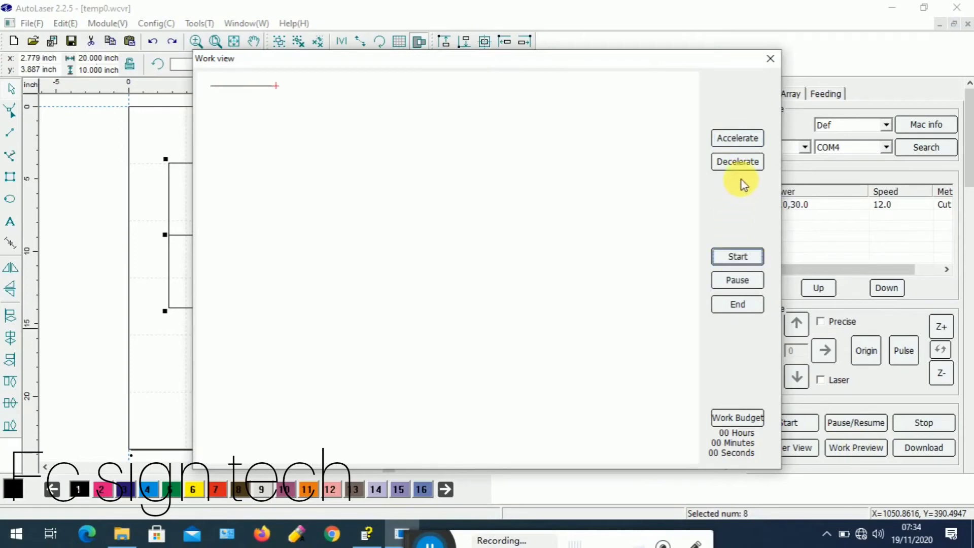
{"action": "left_click", "coordinate": [748, 166]}
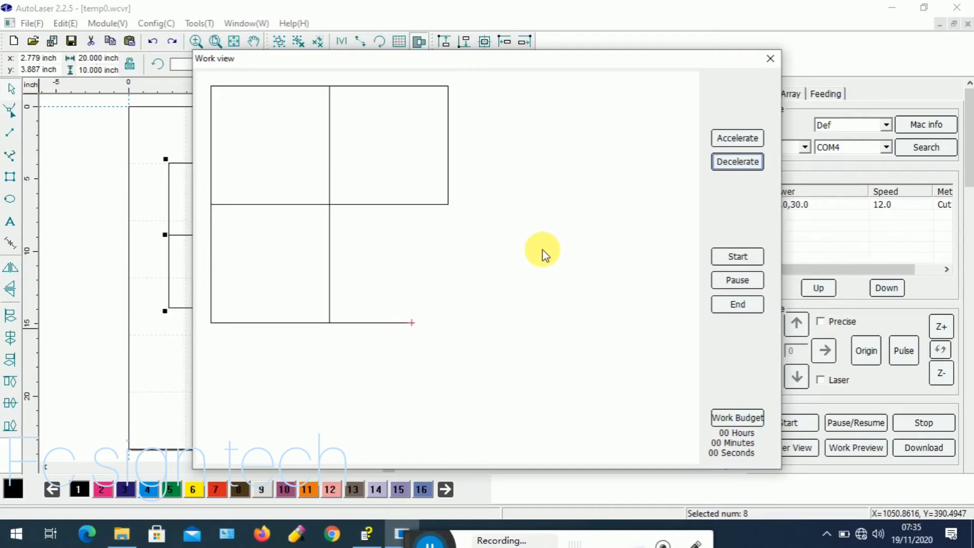
{"action": "left_click", "coordinate": [743, 421]}
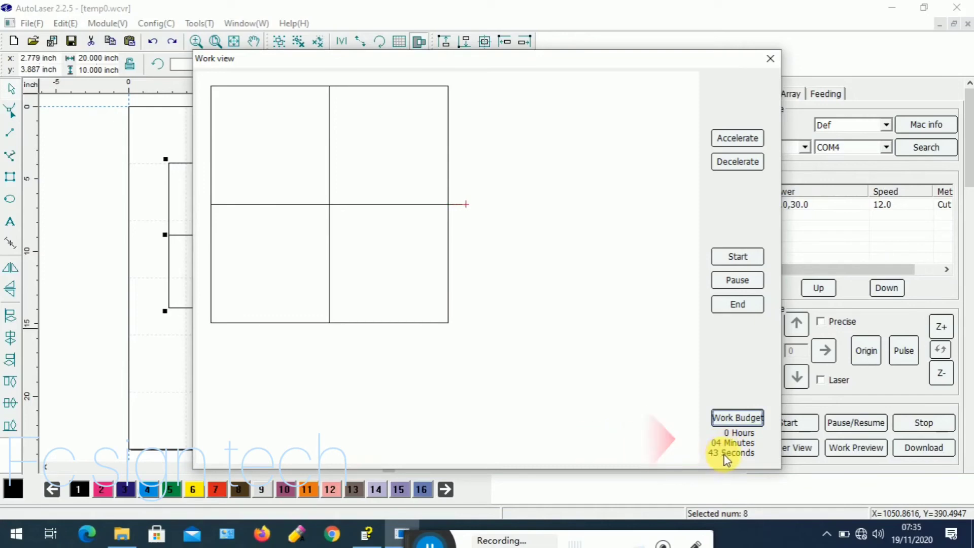
{"action": "left_click", "coordinate": [740, 139]}
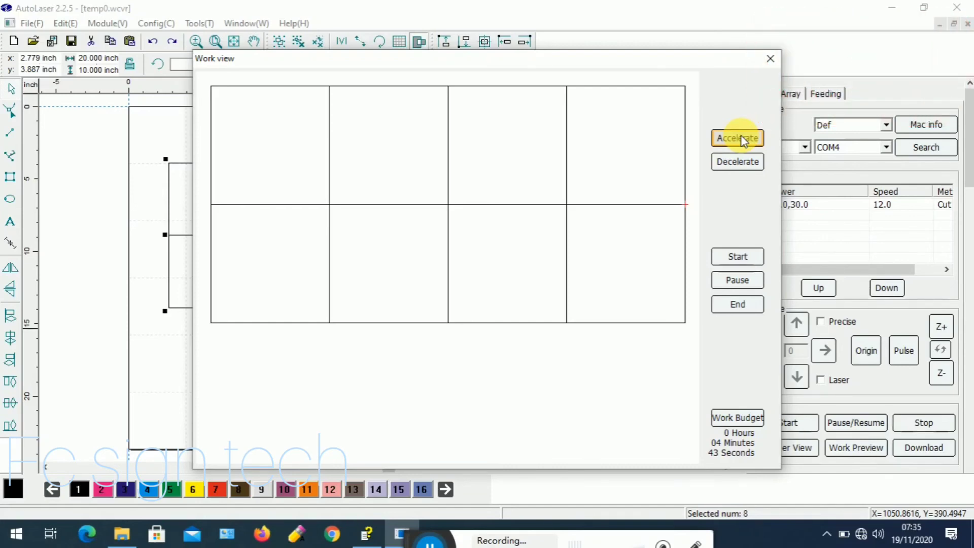
{"action": "left_click", "coordinate": [770, 60]}
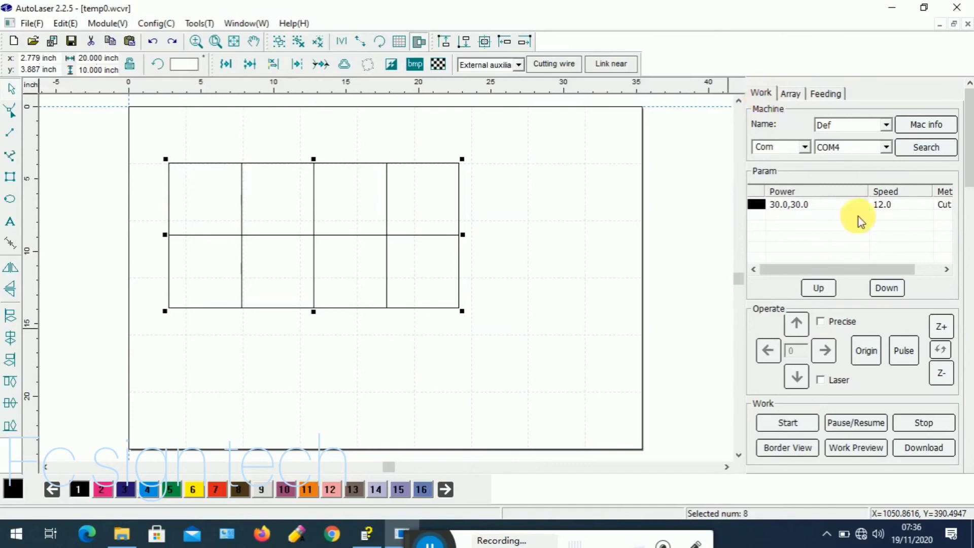
Set the black layer's cut speed to 15 mm/s in the work parameters.
{"action": "double_click", "coordinate": [875, 206]}
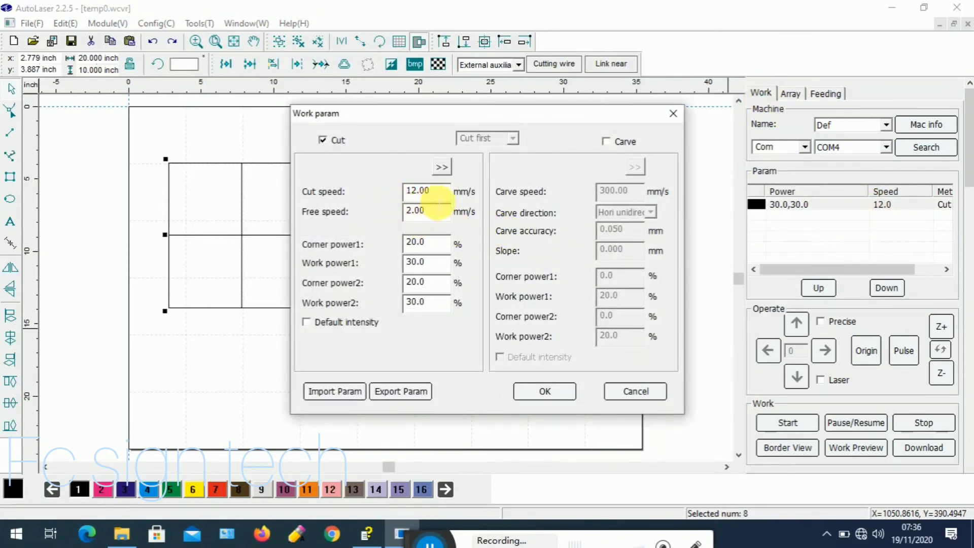
{"action": "left_click_drag", "start_coordinate": [442, 196], "coordinate": [353, 189]}
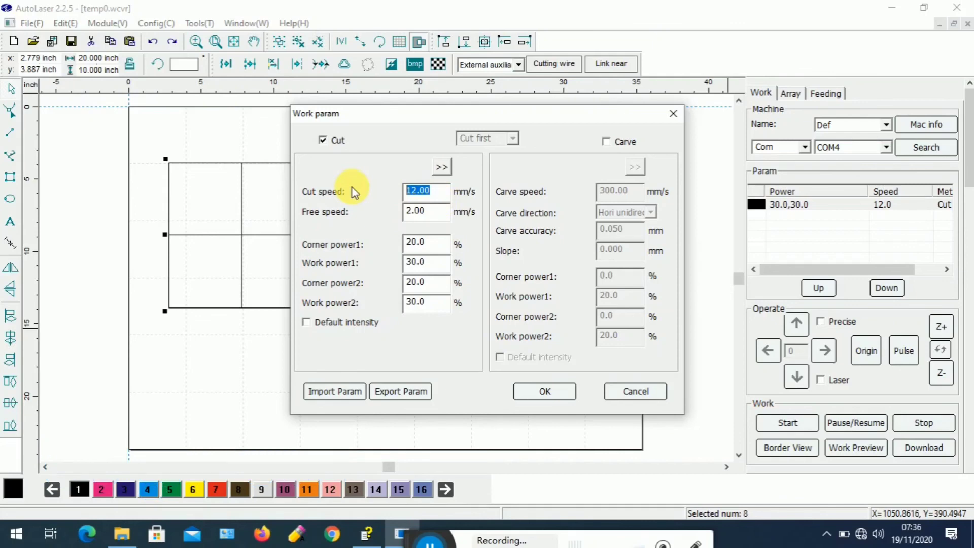
{"action": "type", "text": "15"}
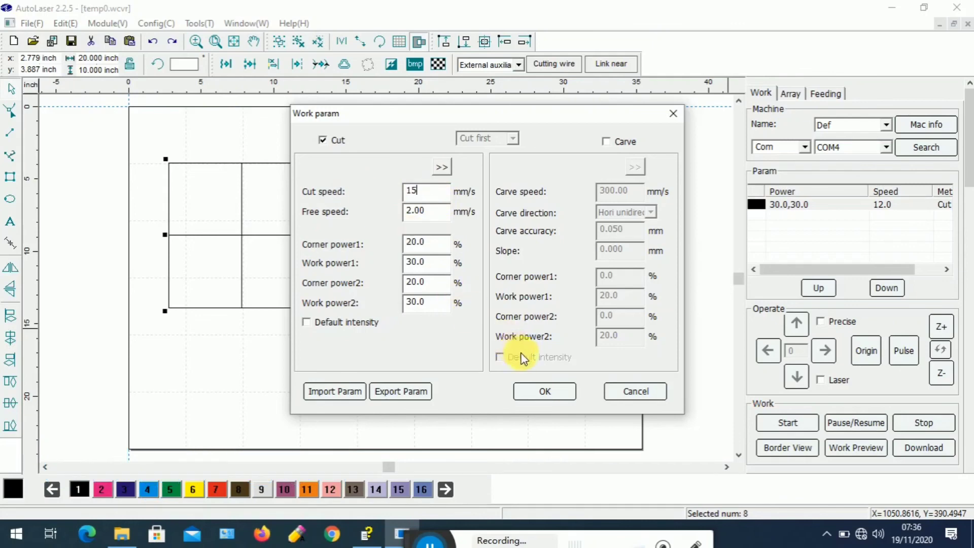
{"action": "left_click", "coordinate": [546, 388]}
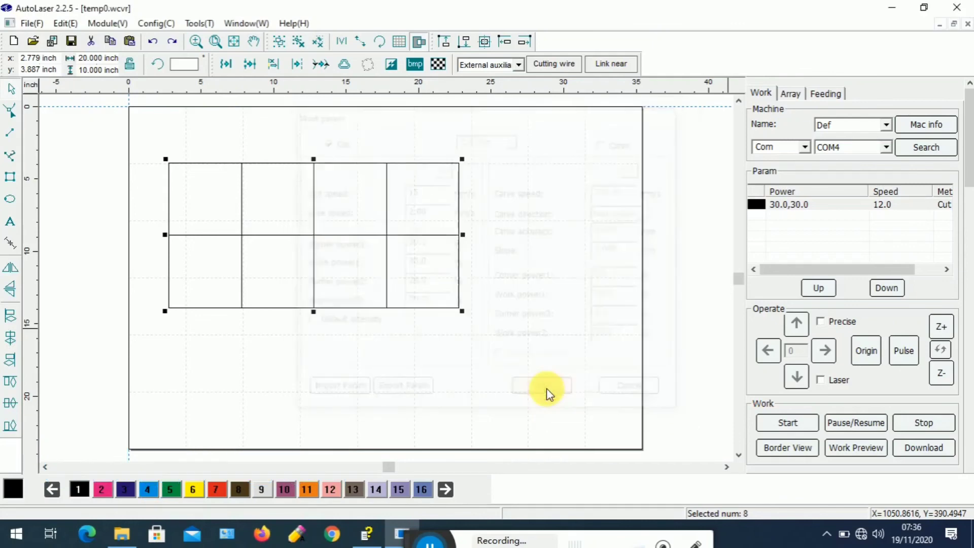
Recalculate the work budget time at the new cut speed and briefly run the cutting simulation.
{"action": "left_click", "coordinate": [852, 449]}
{"action": "left_click", "coordinate": [737, 415]}
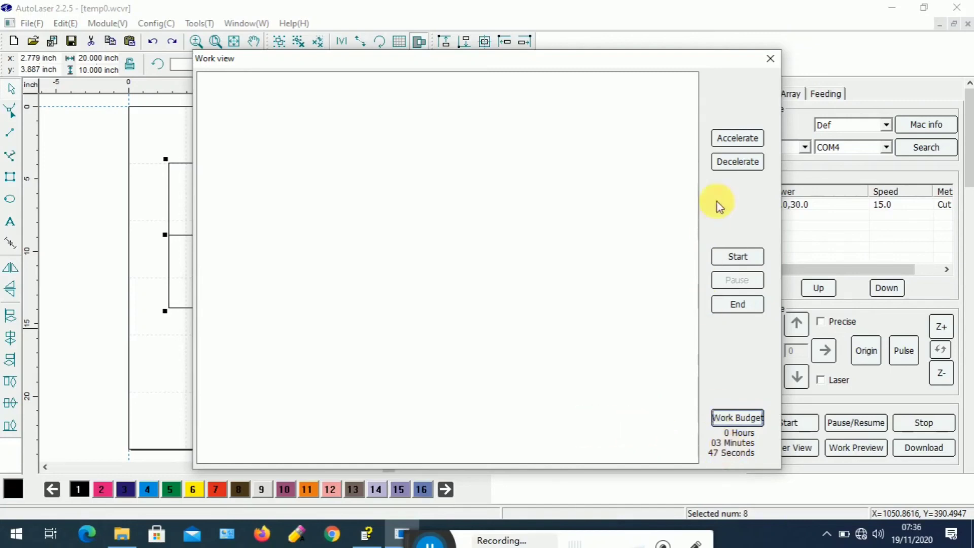
{"action": "left_click", "coordinate": [738, 255]}
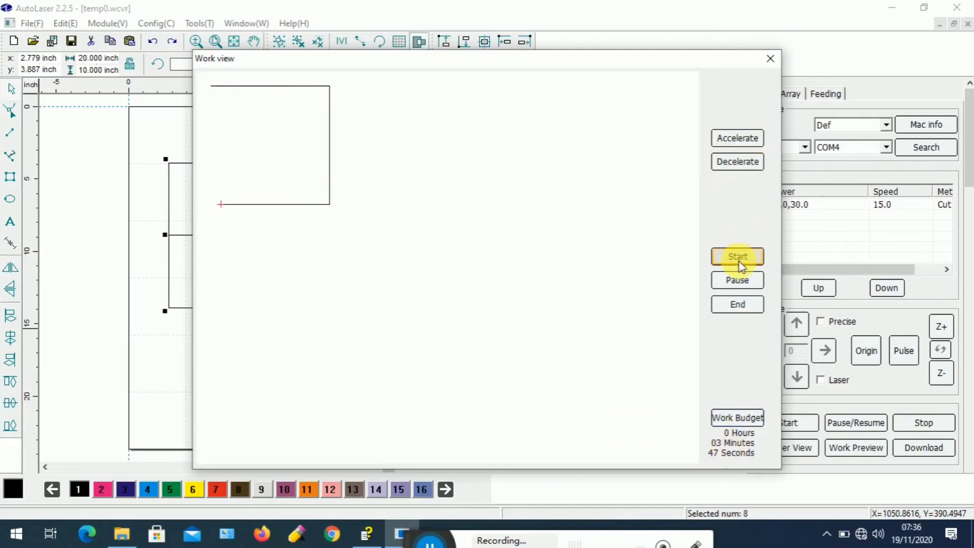
{"action": "left_click", "coordinate": [771, 58]}
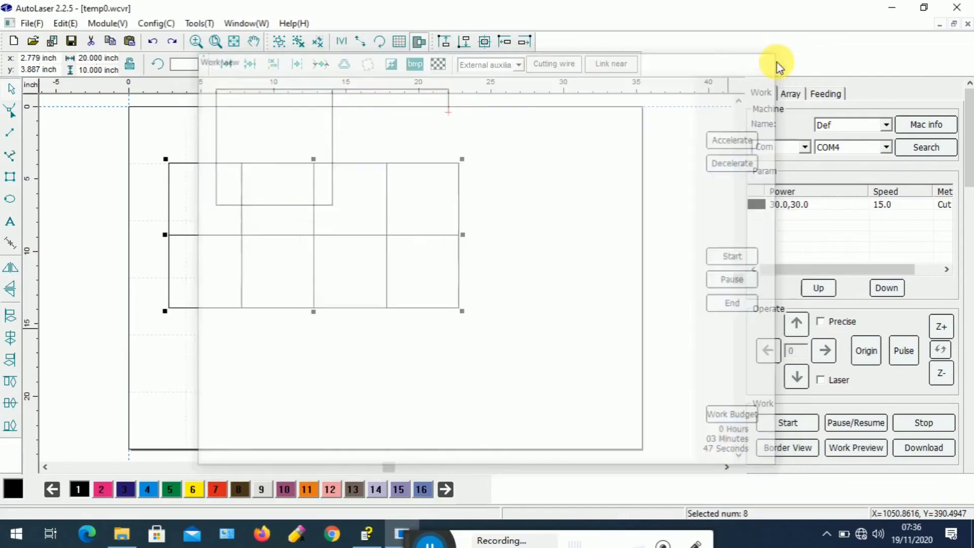